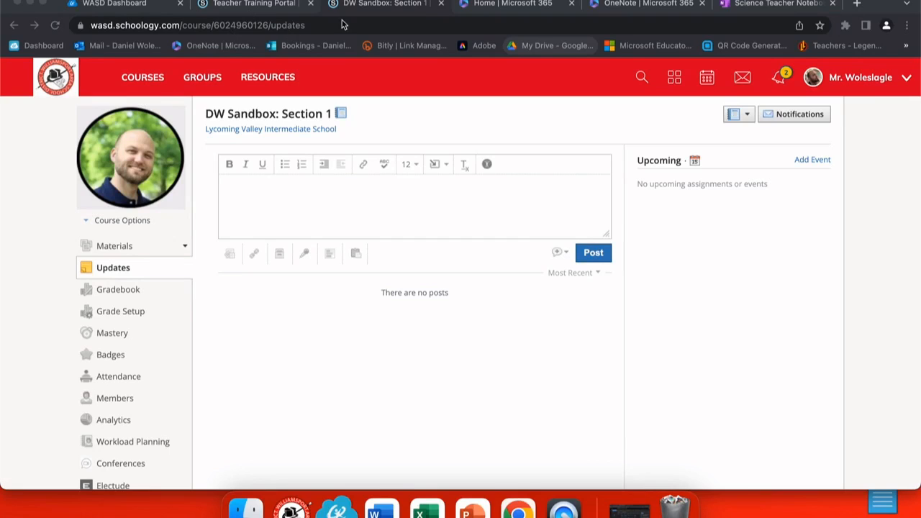
# Look over the list of recent notebooks on the OneNote web page.
pyautogui.click(614, 4)
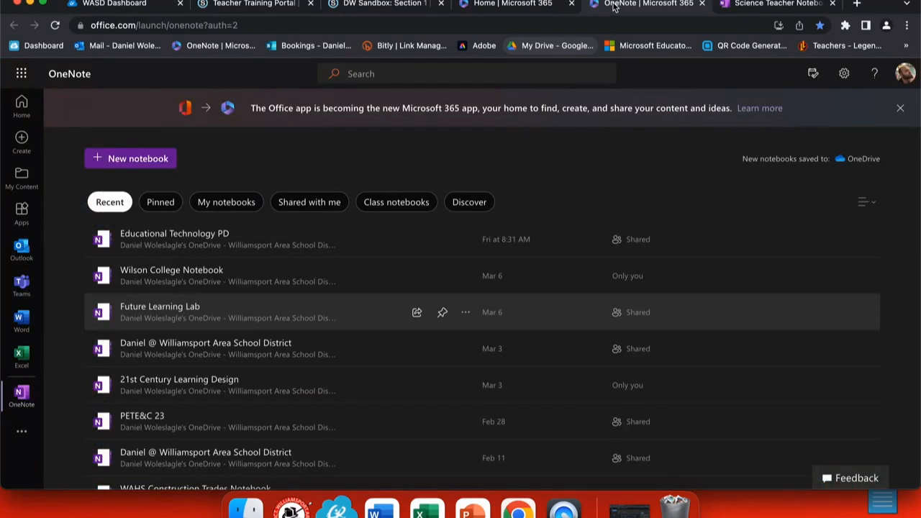
pyautogui.scroll(-5, 215, 396)
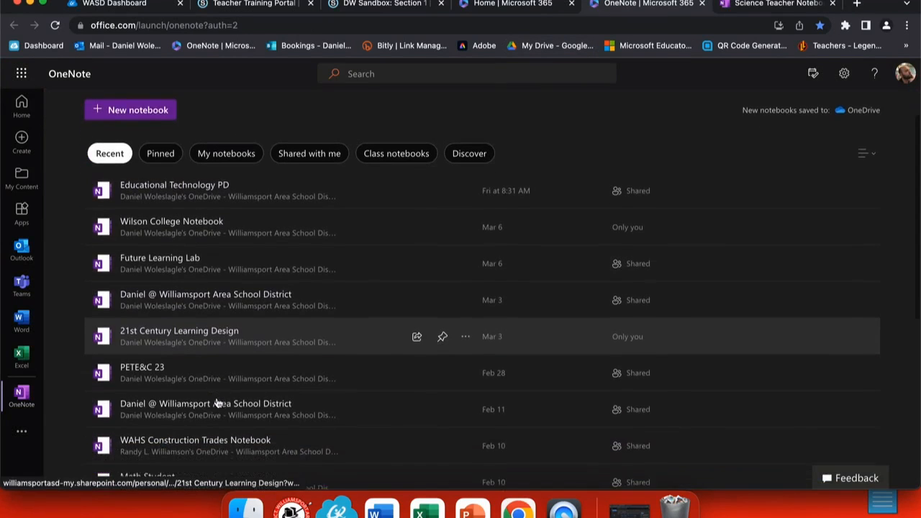
pyautogui.scroll(4, 218, 402)
pyautogui.scroll(1, 217, 403)
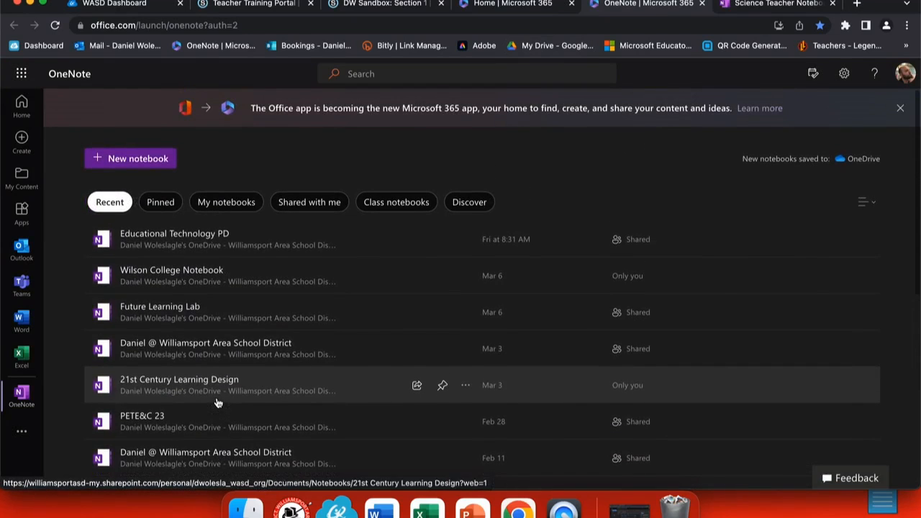
# Return to the DW Sandbox: Section 1 course in Schoology, open its OneNote Class Notebook app and sign in to OneNote.
pyautogui.click(388, 4)
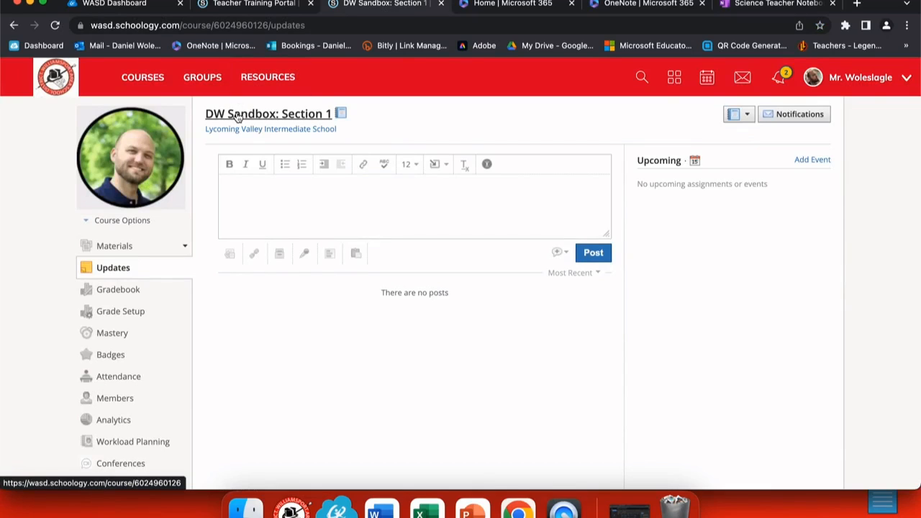
pyautogui.scroll(-2, 134, 288)
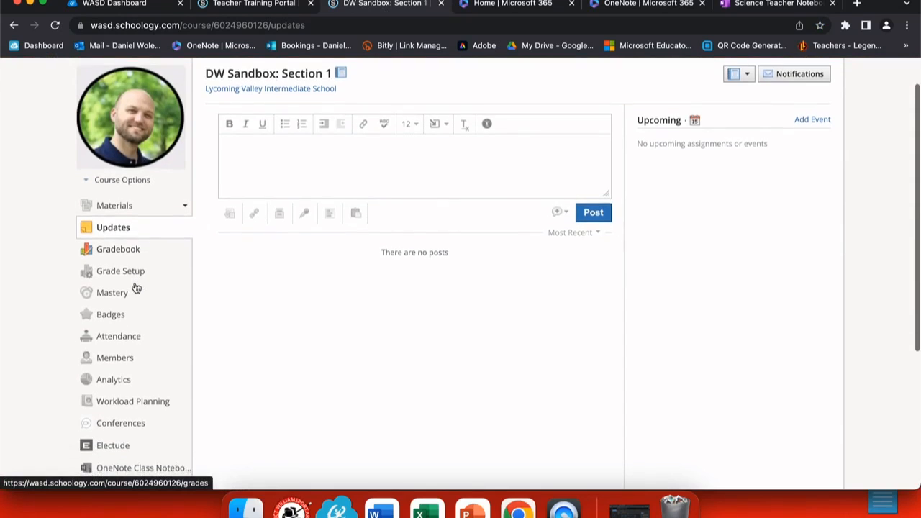
pyautogui.scroll(-3, 136, 288)
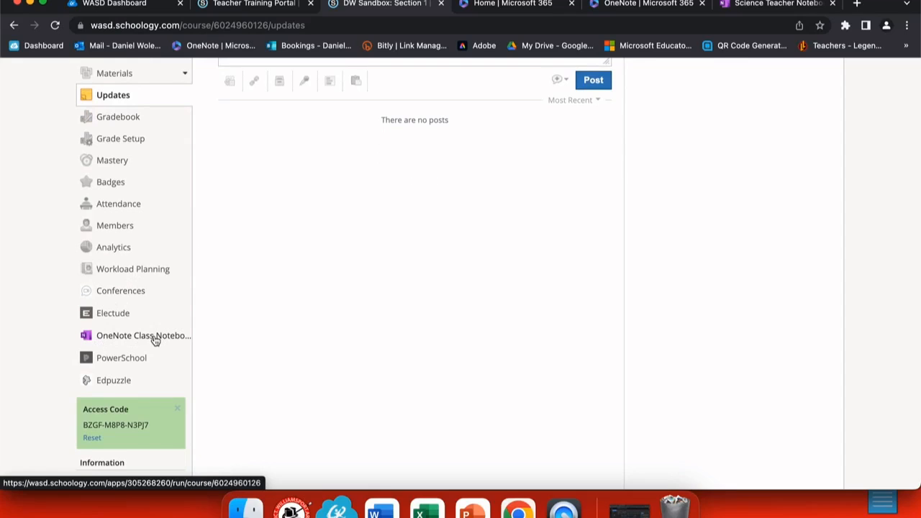
pyautogui.click(128, 343)
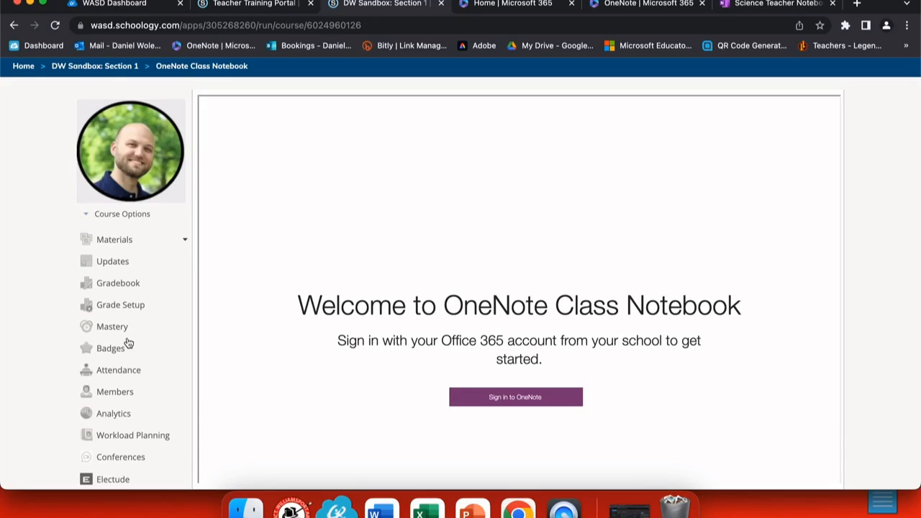
pyautogui.click(520, 398)
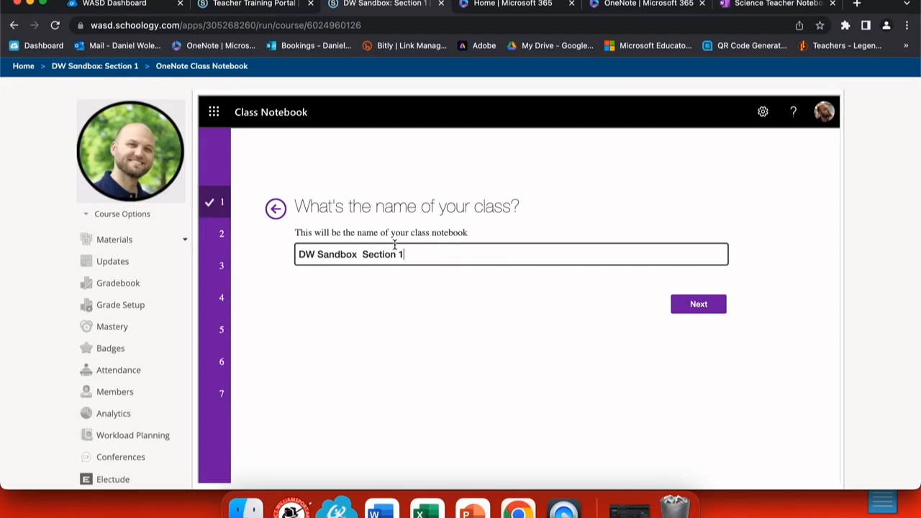
# Accept DW Sandbox Section 1 as the class notebook name and review and accept its section groups.
pyautogui.click(703, 309)
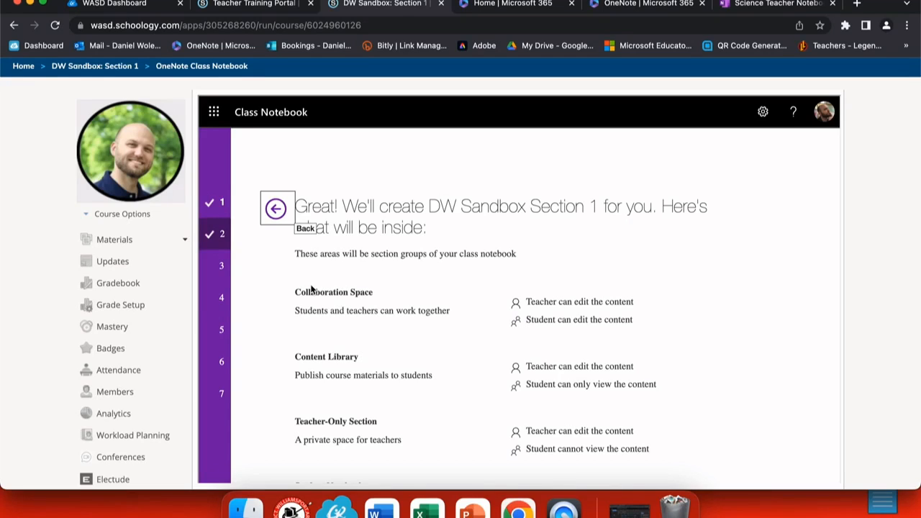
pyautogui.scroll(-2, 370, 310)
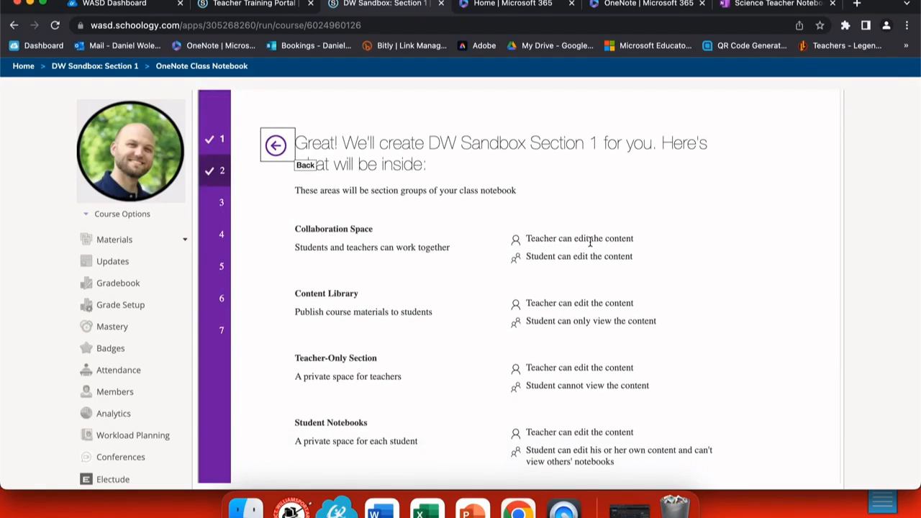
pyautogui.scroll(-1, 547, 305)
pyautogui.scroll(-1, 549, 324)
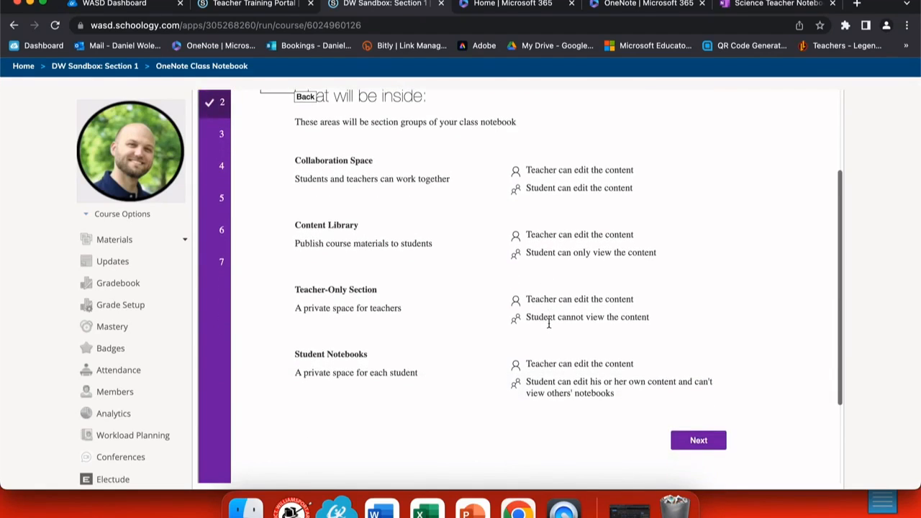
pyautogui.click(694, 440)
pyautogui.scroll(2, 409, 128)
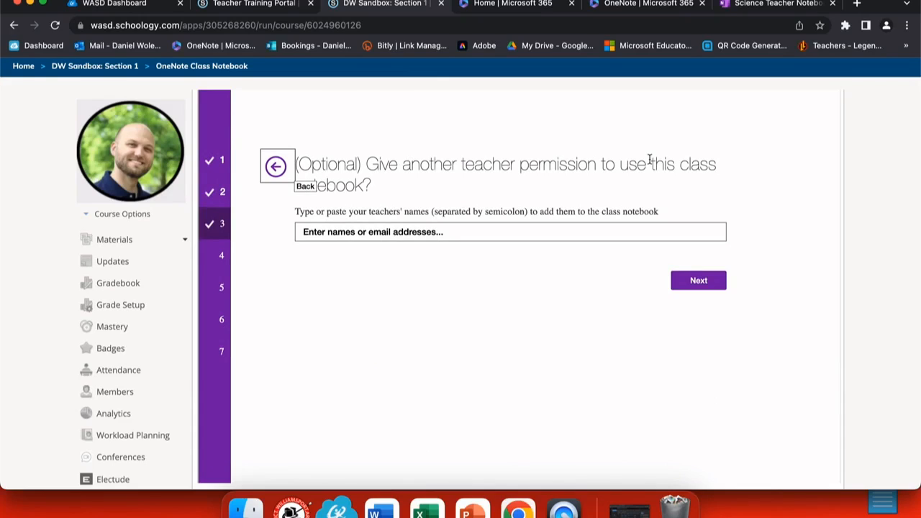
# Continue without adding another teacher and keep students being added automatically from the LMS as they access the notebook.
pyautogui.click(451, 228)
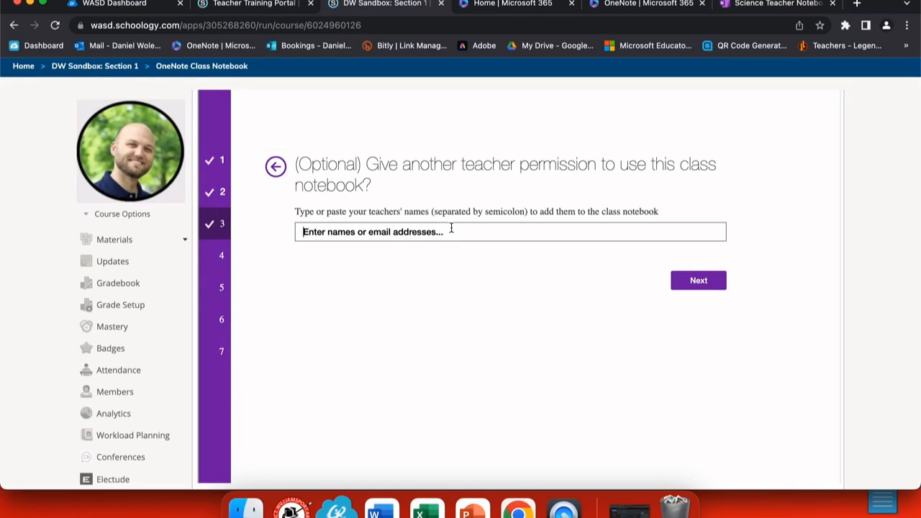
pyautogui.click(698, 287)
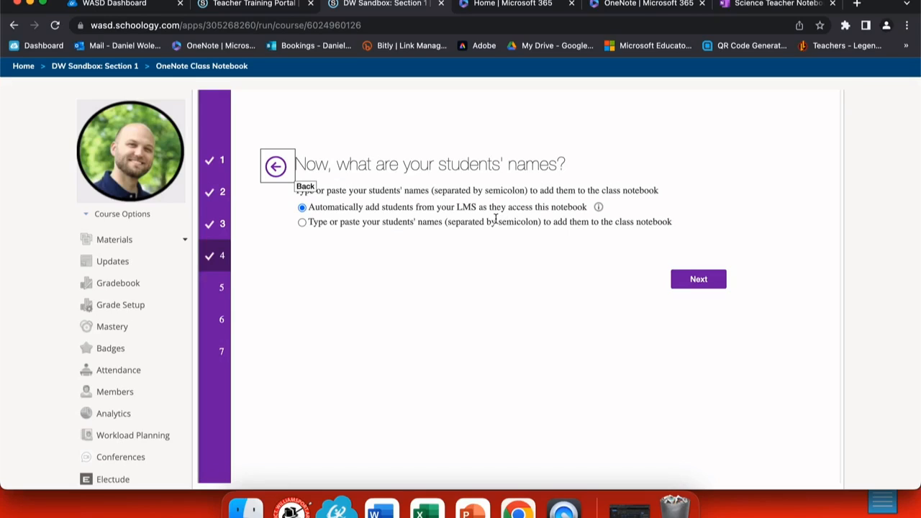
pyautogui.click(699, 279)
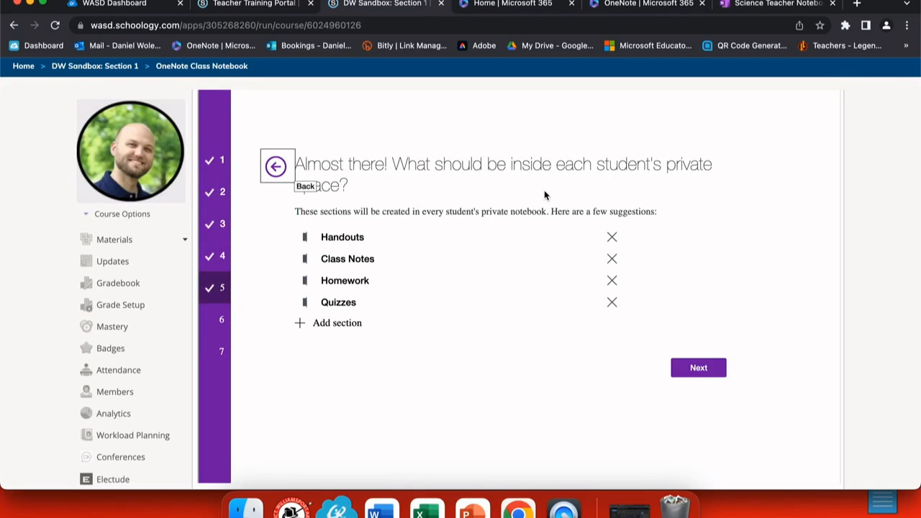
# Replace the Quizzes section in each student's private space with a new section named Vocabulary and accept the section list.
pyautogui.moveTo(557, 164); pyautogui.dragTo(724, 188)
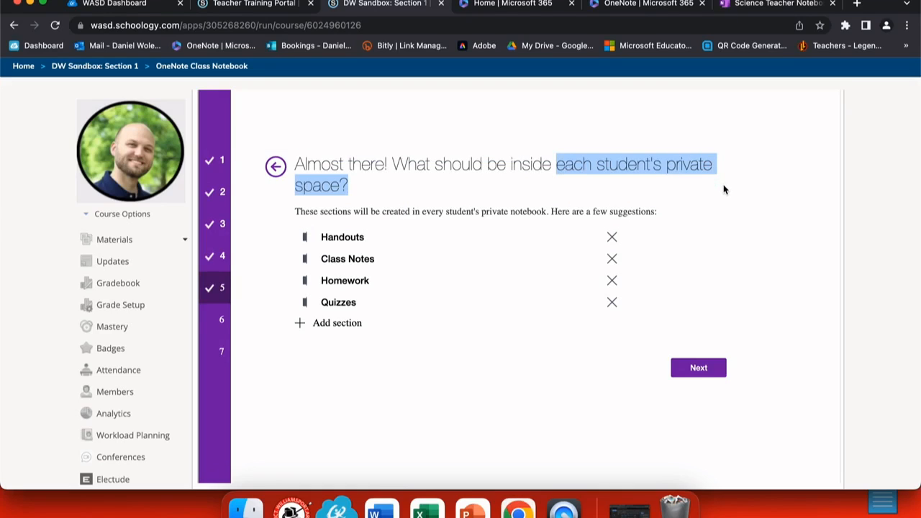
pyautogui.click(723, 185)
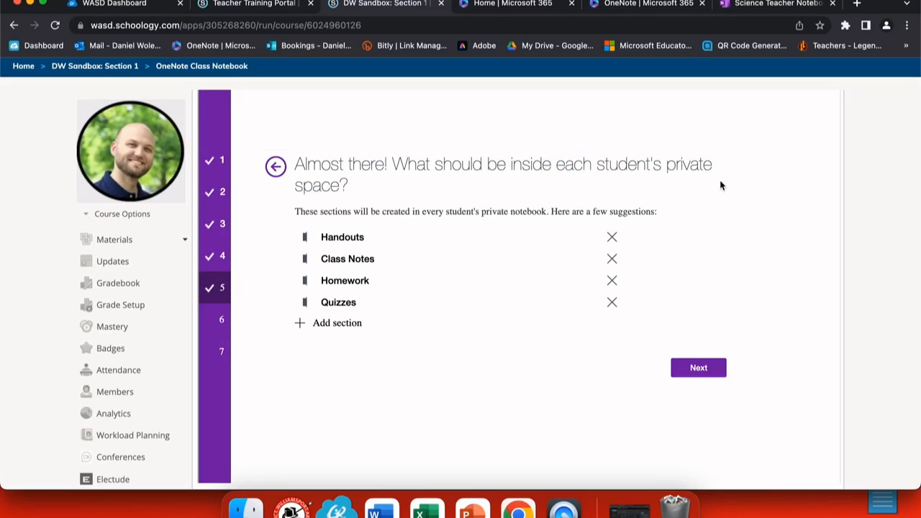
pyautogui.click(612, 302)
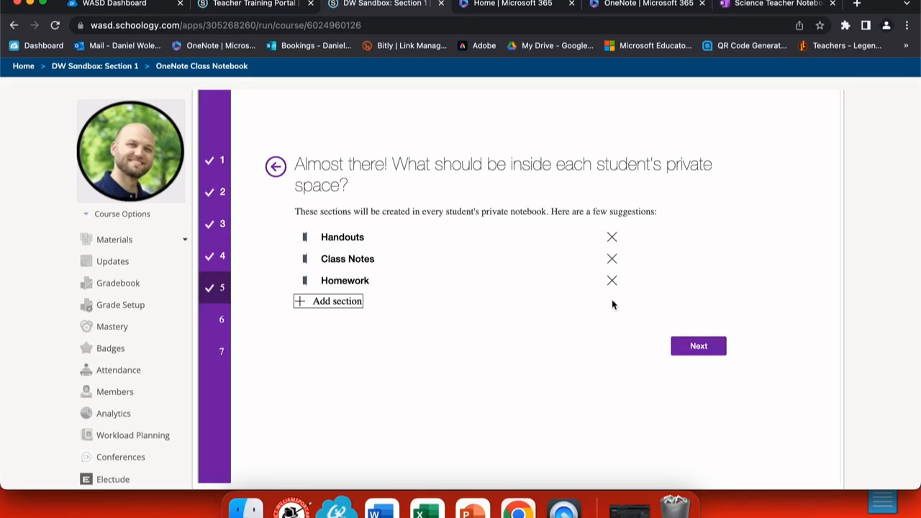
pyautogui.click(329, 302)
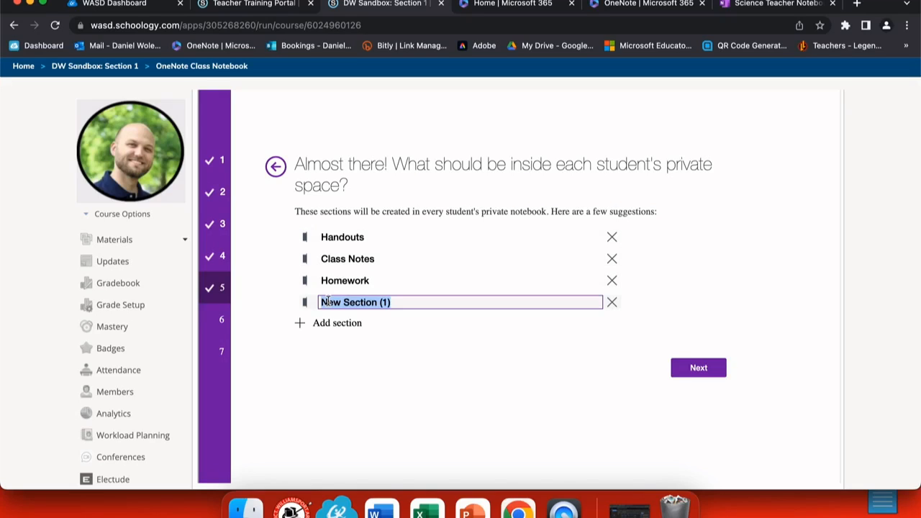
pyautogui.write('Vocabulary')
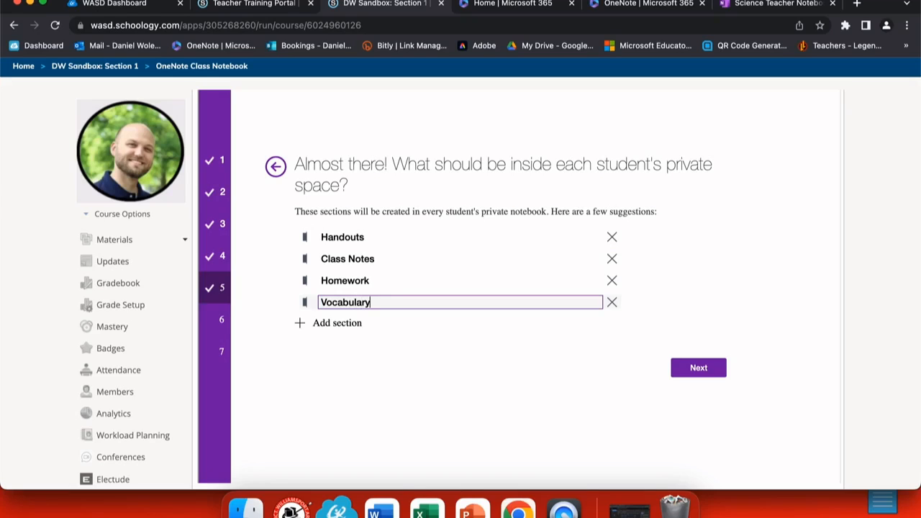
pyautogui.click(407, 349)
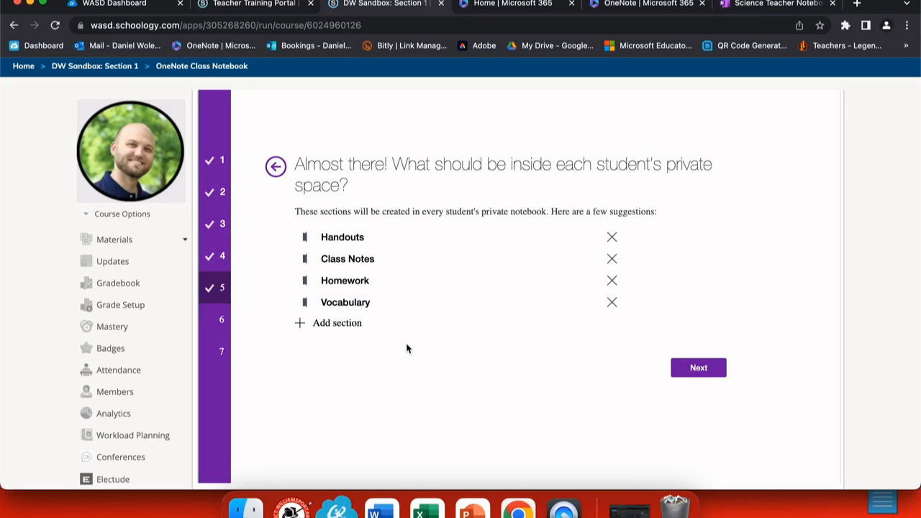
pyautogui.click(711, 370)
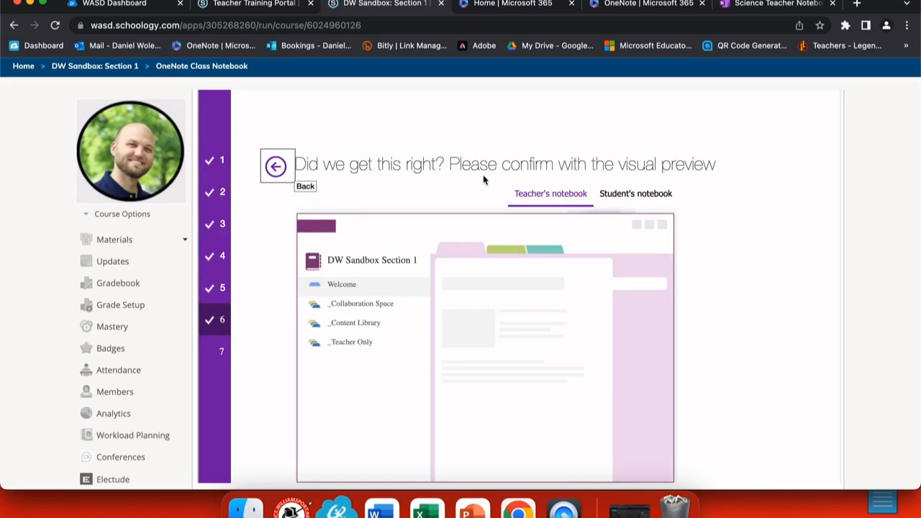
# Check the previews of the teacher's and student's notebooks and create the class notebook.
pyautogui.scroll(-2, 342, 247)
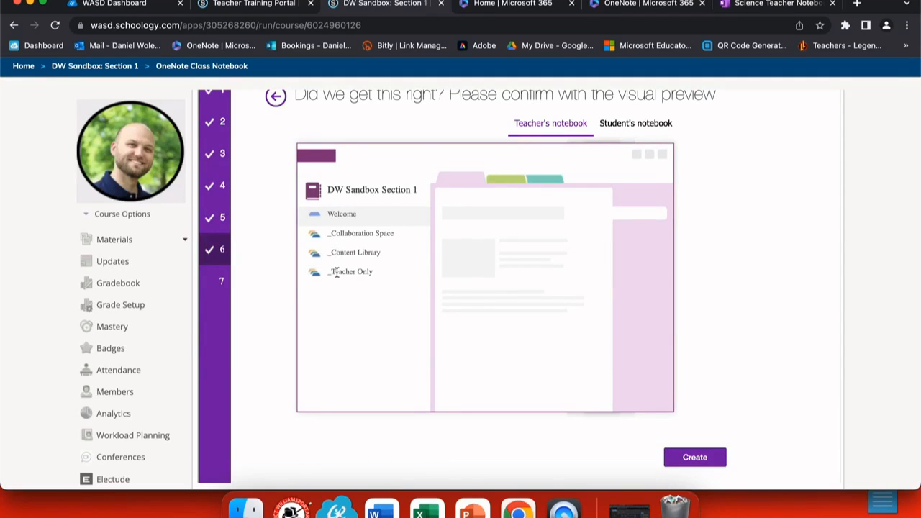
pyautogui.click(620, 133)
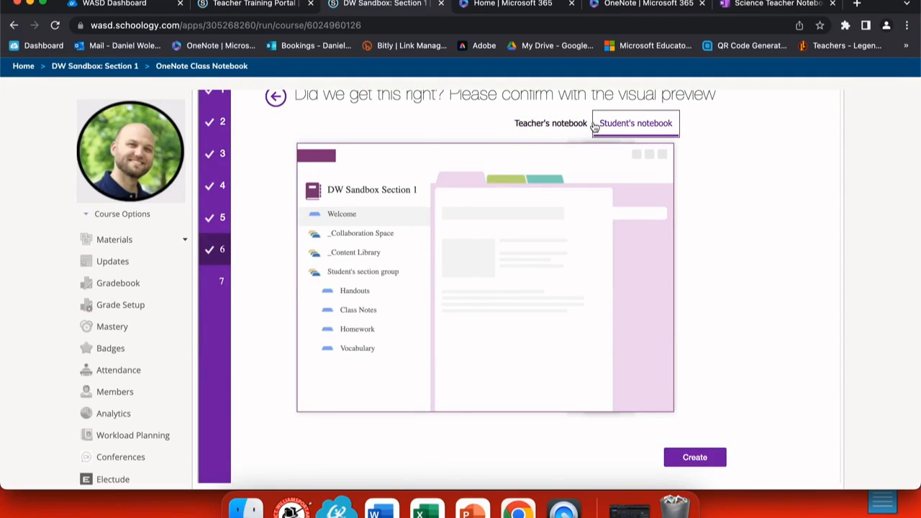
pyautogui.click(394, 233)
pyautogui.moveTo(393, 237); pyautogui.dragTo(329, 232)
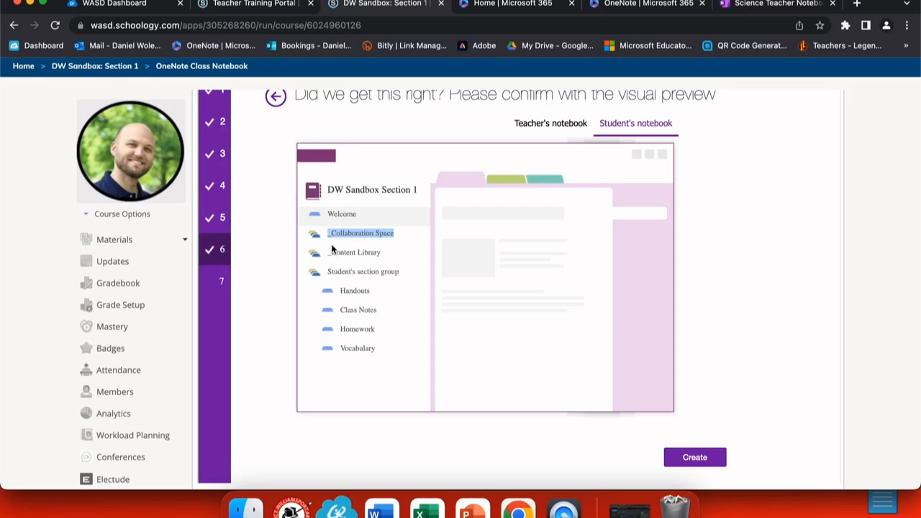
pyautogui.click(332, 245)
pyautogui.click(696, 458)
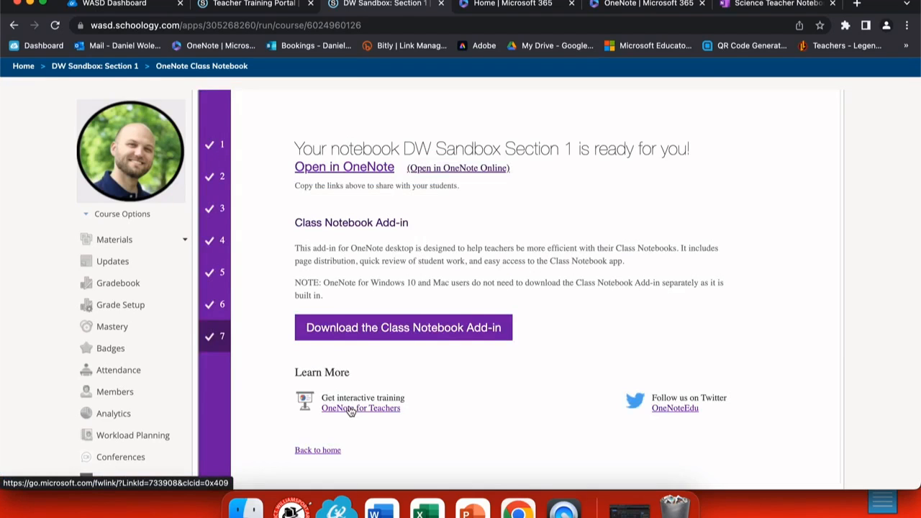
# Open the new DW Sandbox Section 1 notebook in the Microsoft OneNote desktop app.
pyautogui.scroll(-5, 351, 411)
pyautogui.scroll(5, 350, 412)
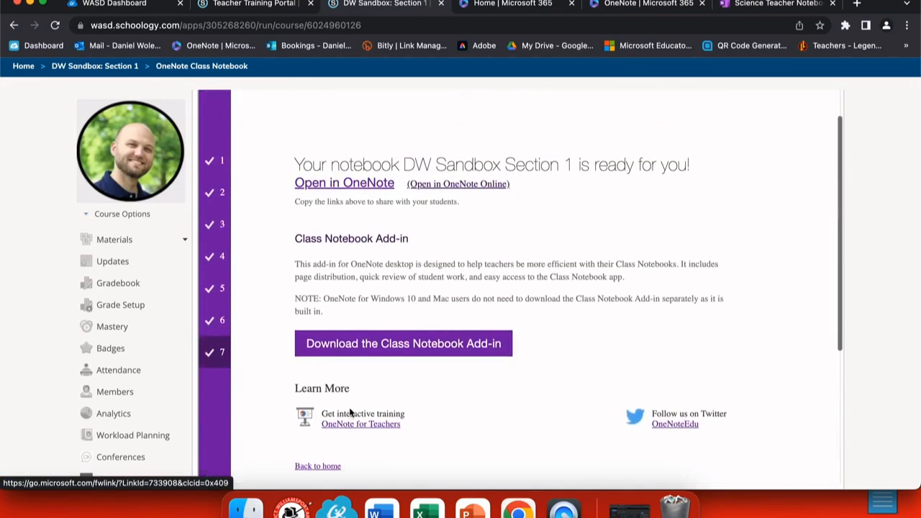
pyautogui.click(348, 219)
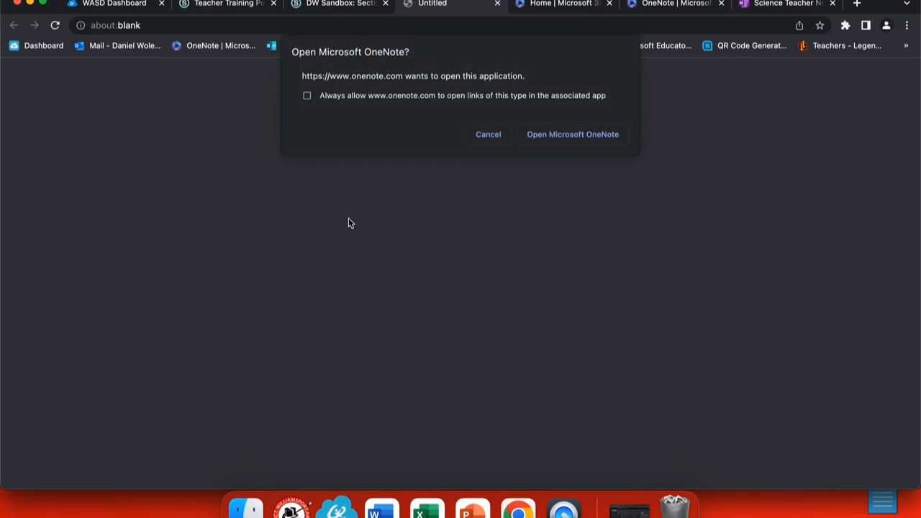
pyautogui.click(562, 130)
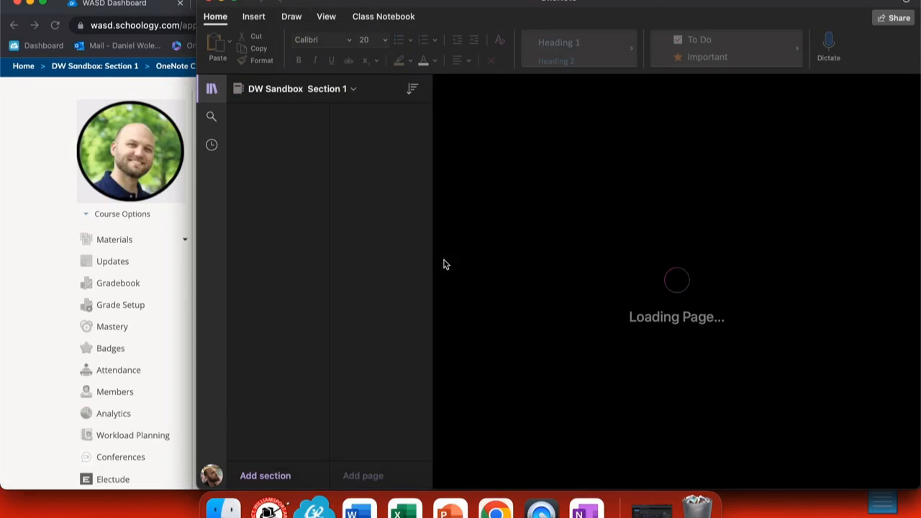